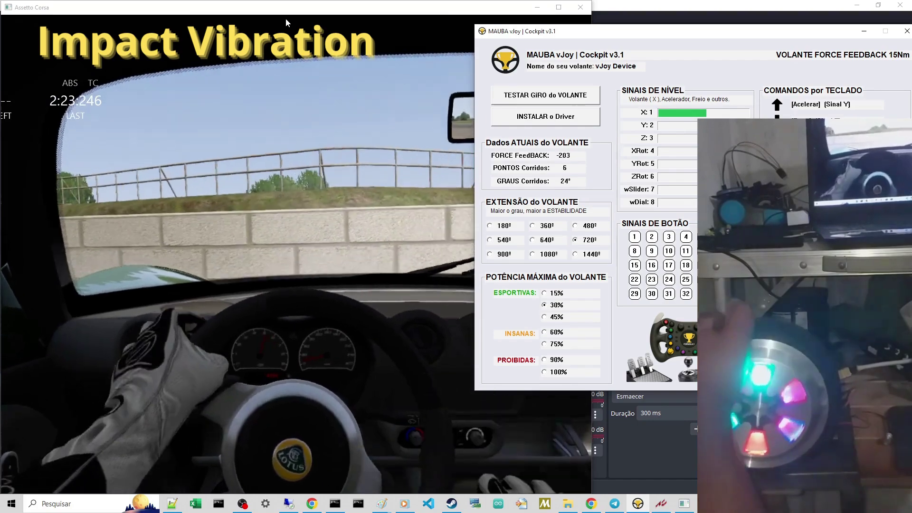
Step: Try the 45% maximum power and the 900° and 1440° wheel rotation ranges while the driving game is running
click(544, 317)
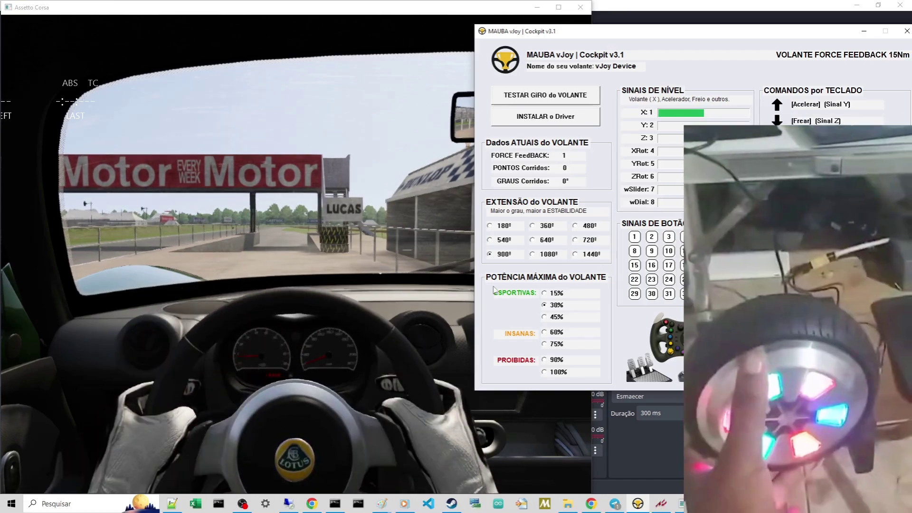
click(510, 262)
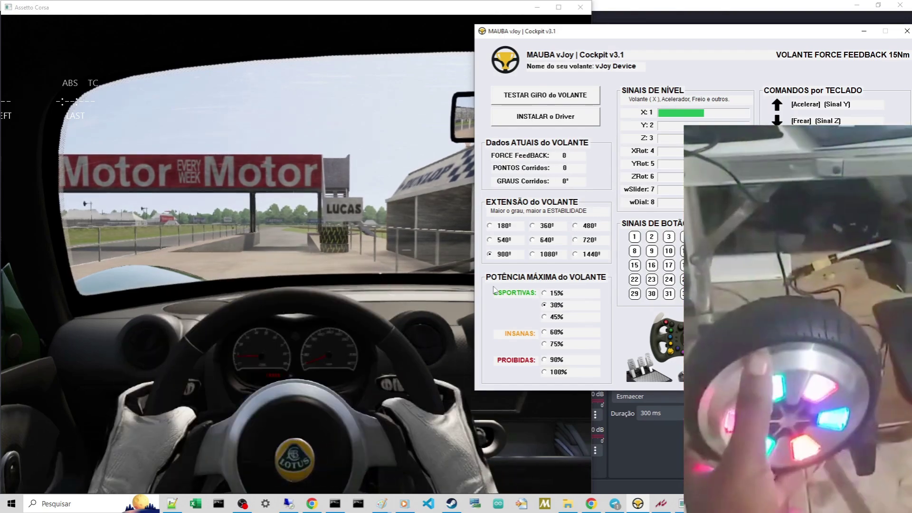
click(592, 254)
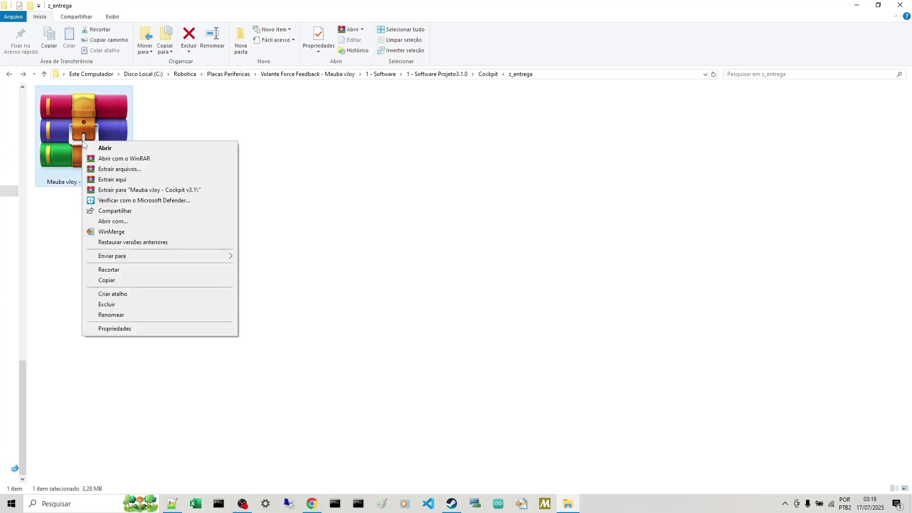
Step: Extract Mauba vJoy - Cockpit v3.1.rar into its own folder and launch Mauba vJoy - Cockpit v3.1.exe from the extracted files
click(140, 191)
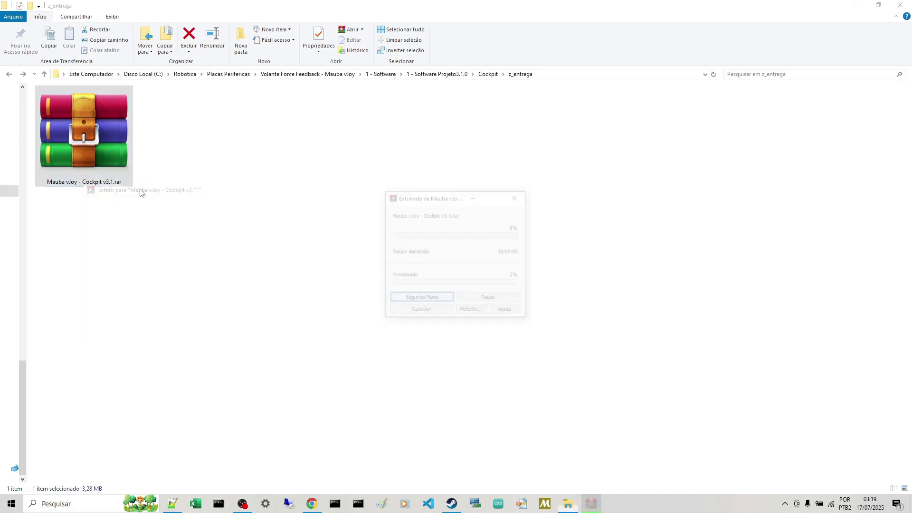
click(93, 152)
double_click(91, 151)
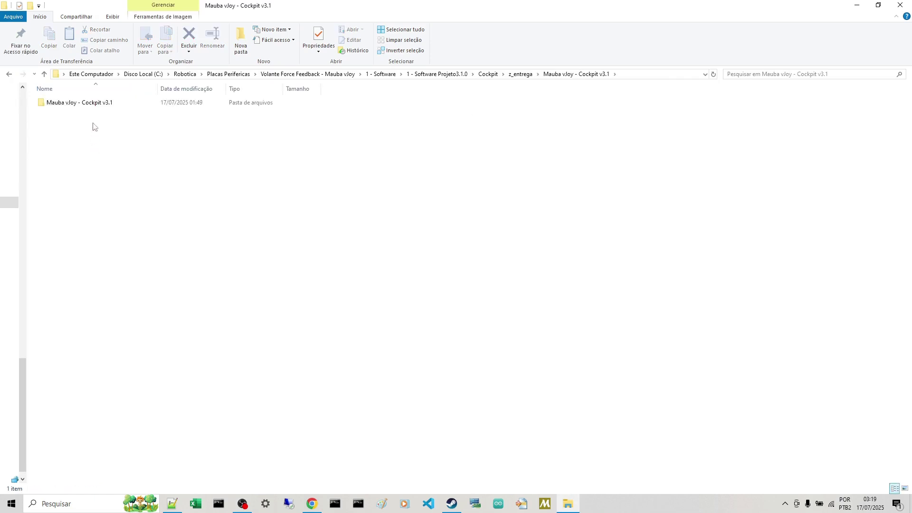
double_click(93, 104)
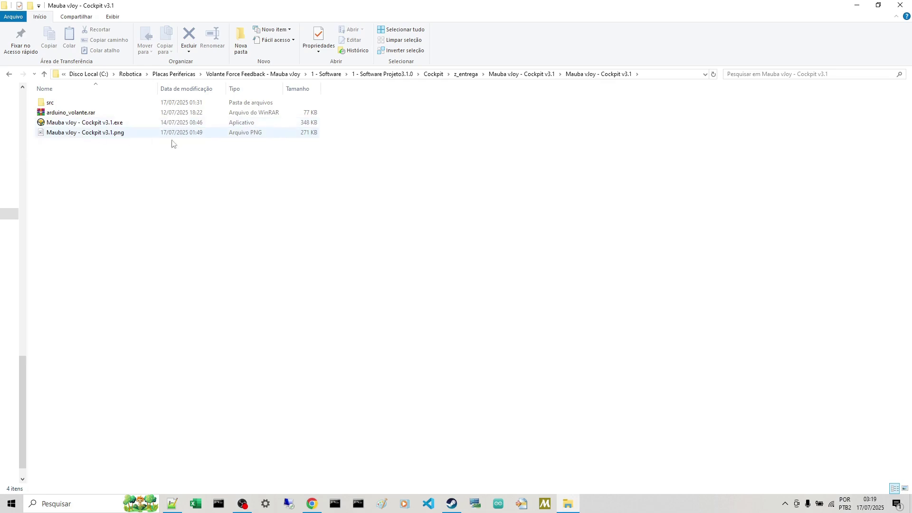
double_click(88, 123)
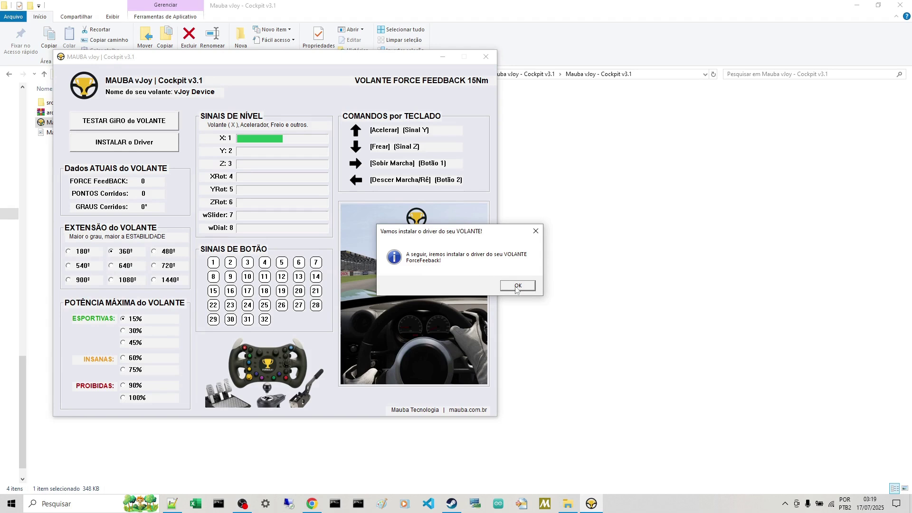
Step: Install the force feedback steering wheel driver and accept the program restart
drag(478, 233, 400, 216)
click(429, 269)
drag(455, 230, 384, 220)
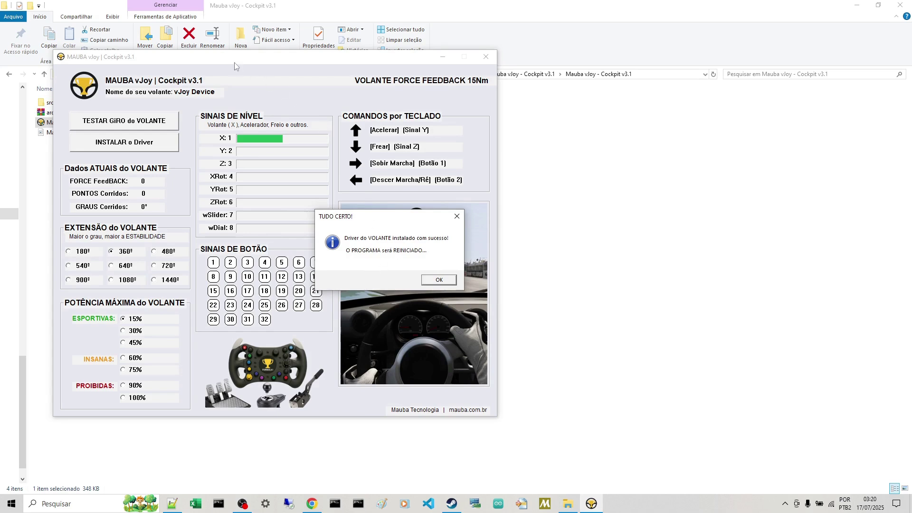
click(441, 281)
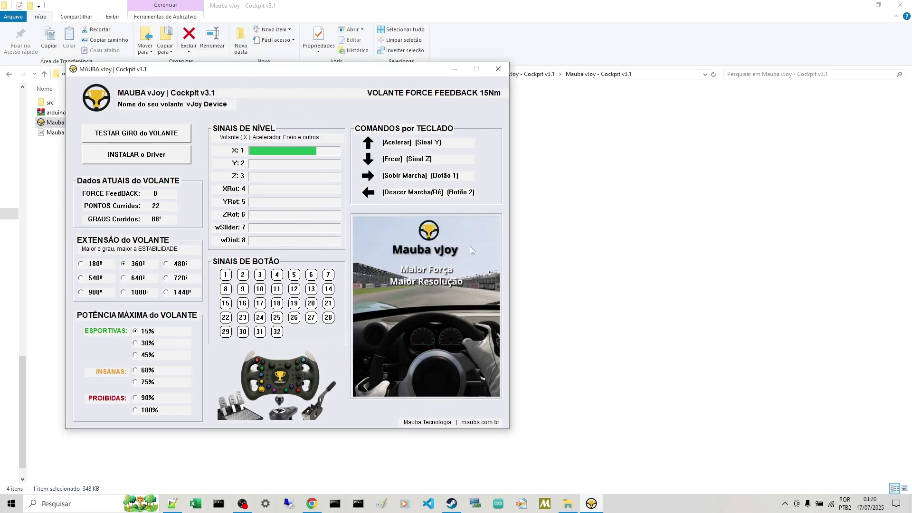
Step: Move the restarted cockpit window away from the file list and run the wheel rotation test twice
drag(278, 74, 415, 108)
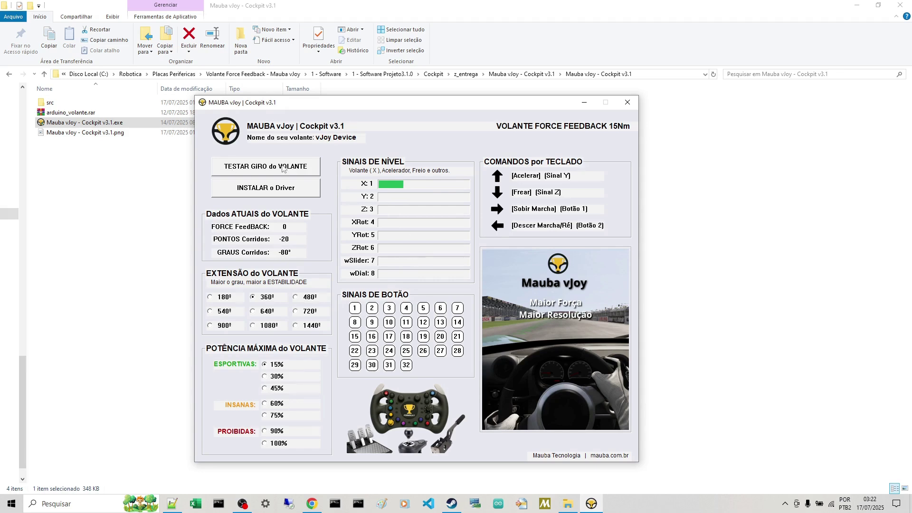
click(299, 167)
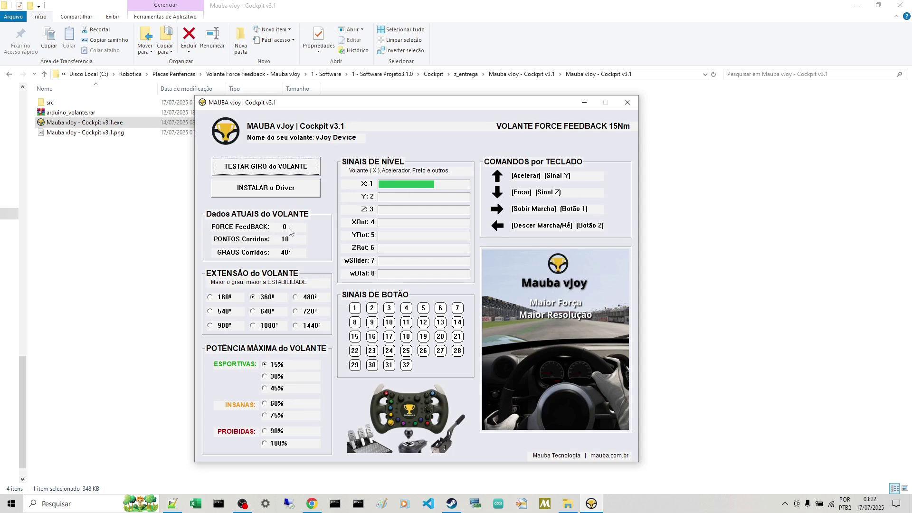
click(298, 169)
Step: Try the 720°, 1440°, 180°, 480° and 640° wheel rotation ranges and settle on 900°
click(305, 312)
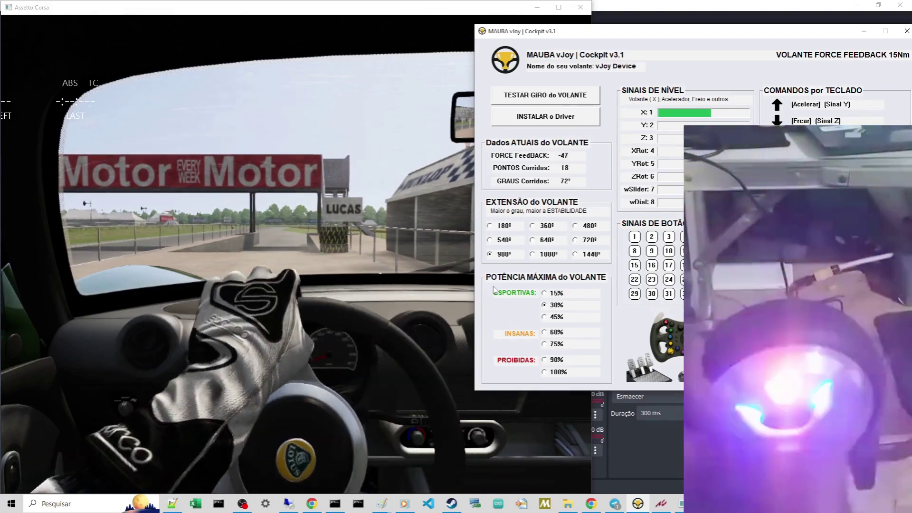
click(592, 255)
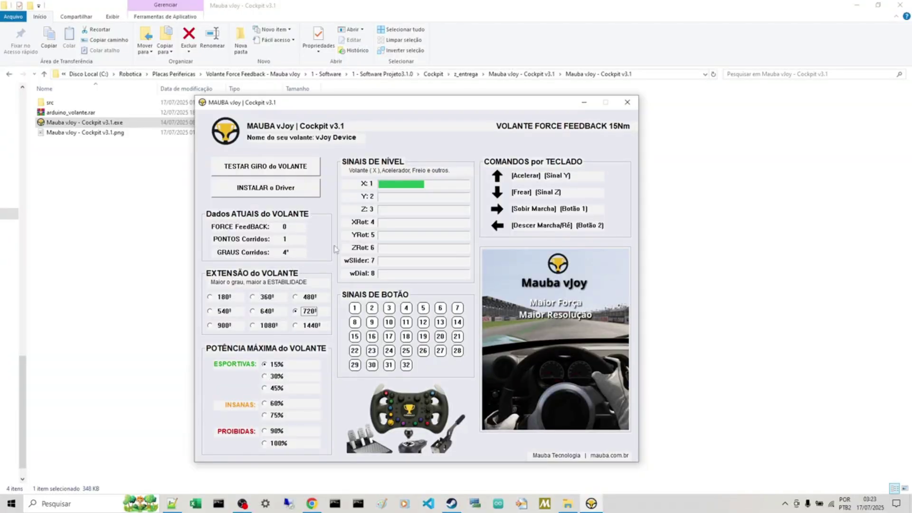
click(226, 299)
click(308, 297)
click(308, 312)
click(266, 311)
click(223, 326)
Step: Cycle the wheel's maximum power through the sporty 30% and 45% levels and return it to 15%
click(277, 376)
click(276, 388)
click(276, 376)
click(276, 364)
click(276, 388)
click(276, 376)
click(277, 364)
click(276, 388)
click(276, 376)
click(277, 364)
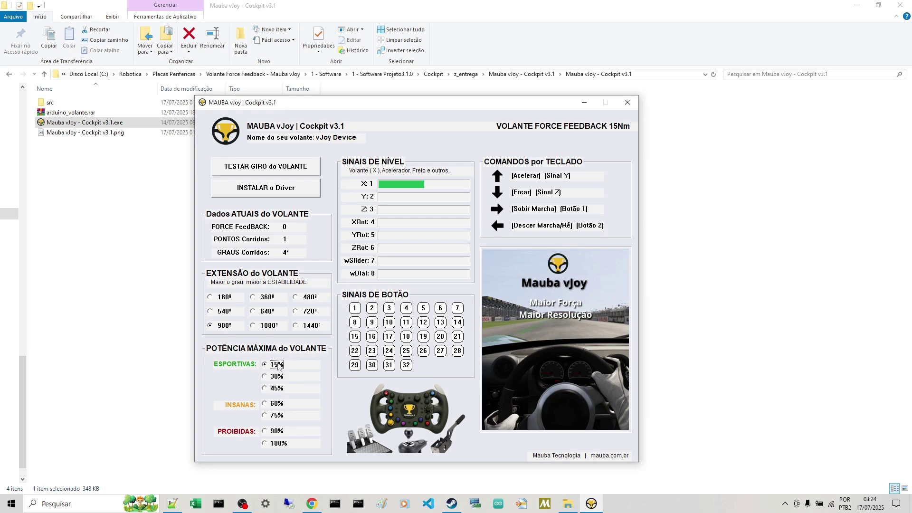
click(270, 389)
click(273, 378)
click(274, 364)
drag(380, 108, 397, 118)
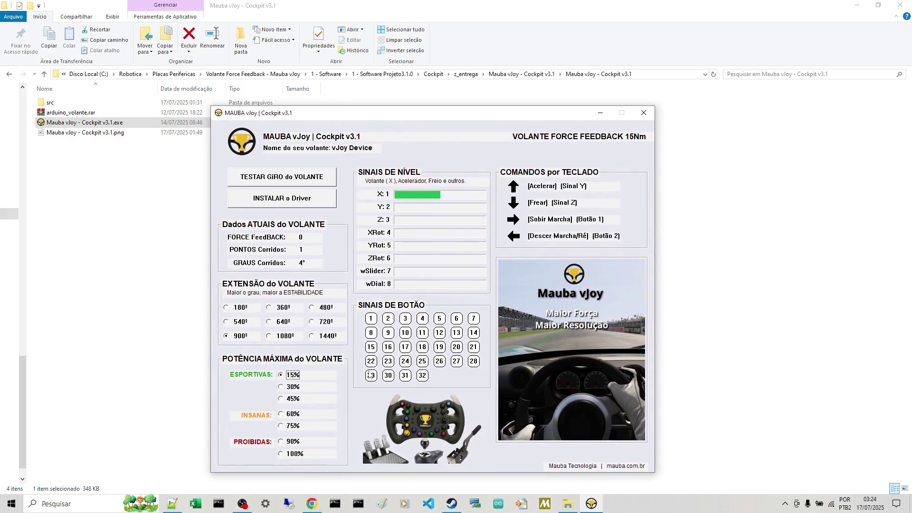